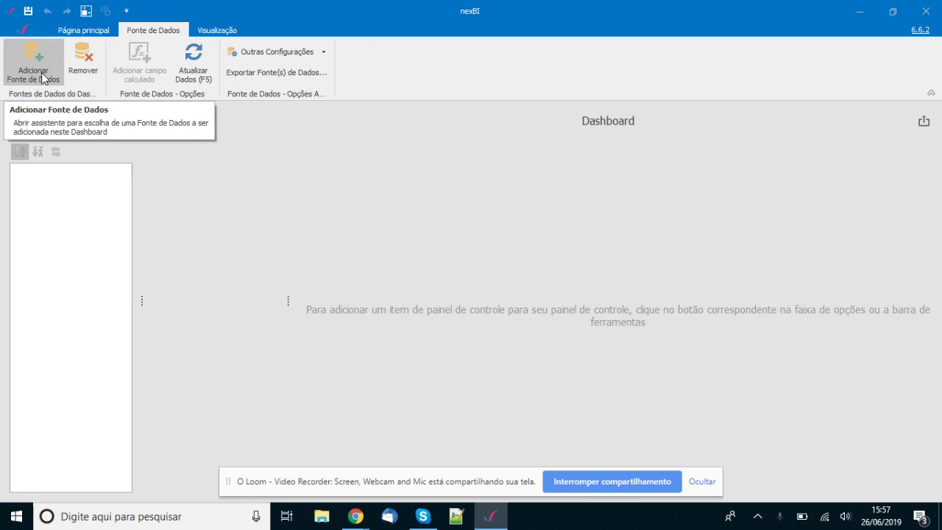
Start creating a new data source in the Treinamento Prosyst repository
{"action": "left_click", "coordinate": [41, 72]}
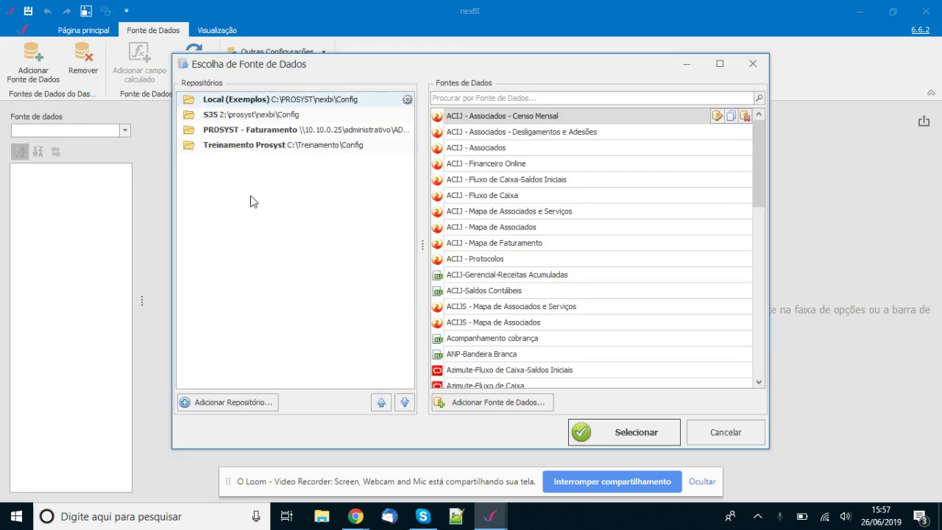
{"action": "left_click", "coordinate": [259, 145]}
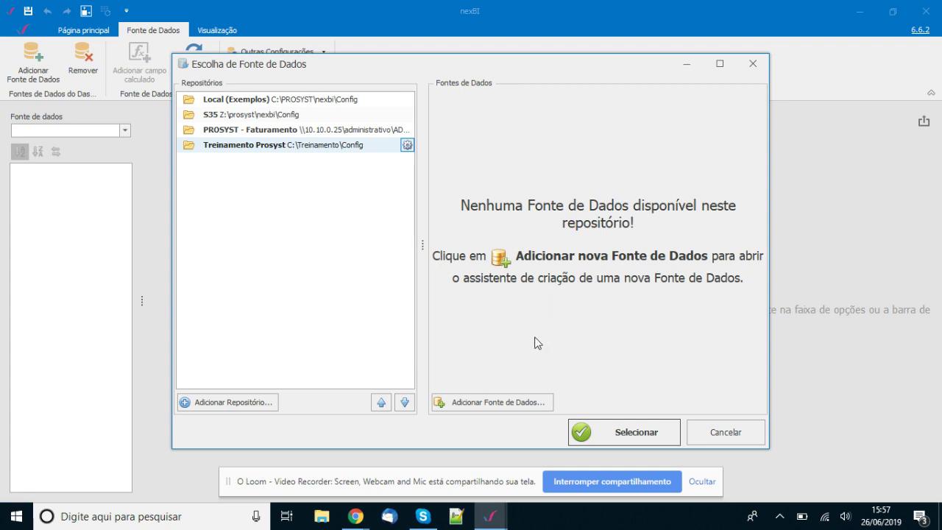
{"action": "left_click", "coordinate": [492, 407]}
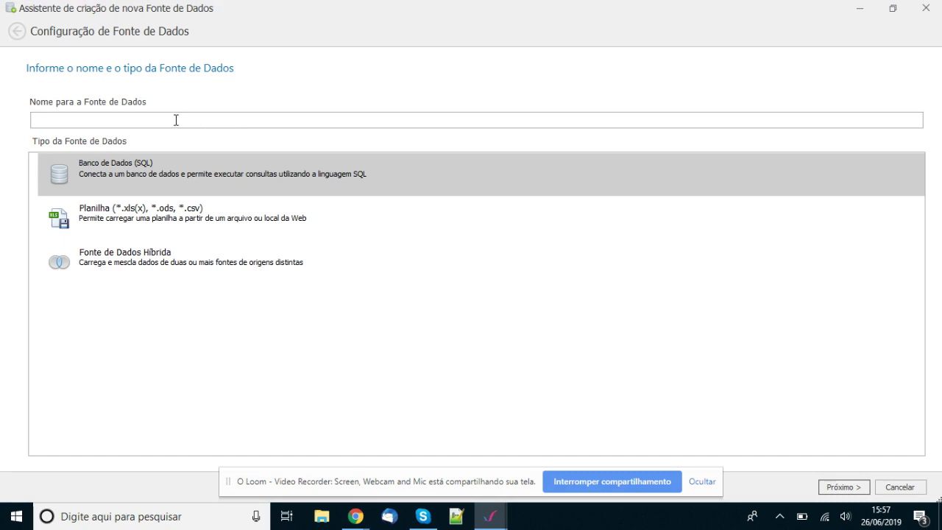
Name the new data source "Faturamento", keep the Banco de Dados (SQL) type and proceed to its connection details
{"action": "type", "text": "Treinam"}
{"action": "key", "text": "BackSpace"}
{"action": "key", "text": "BackSpace"}
{"action": "key", "text": "BackSpace"}
{"action": "key", "text": "BackSpace"}
{"action": "key", "text": "BackSpace"}
{"action": "key", "text": "BackSpace"}
{"action": "key", "text": "BackSpace"}
{"action": "type", "text": "Faturamento"}
{"action": "left_click", "coordinate": [849, 491]}
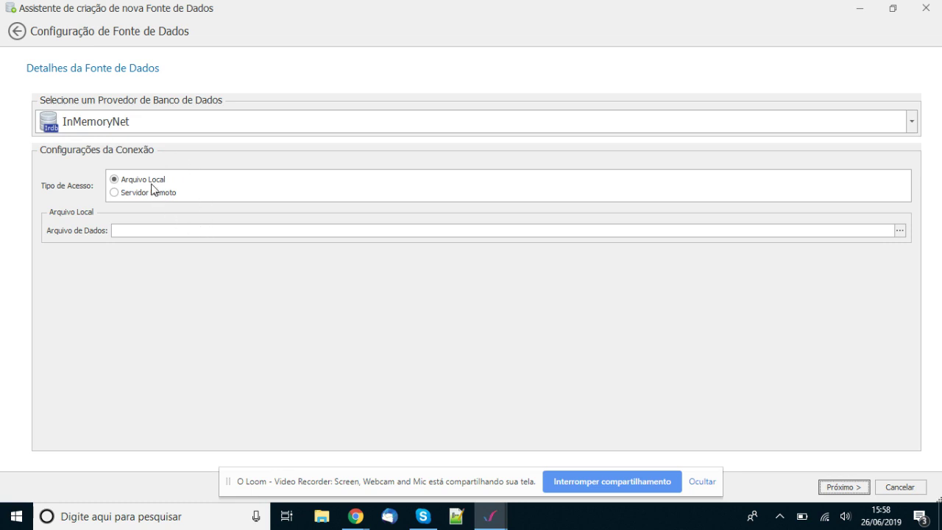
Connect the InMemoryNet provider to the local data file C:\Treinamento\Dados\Treinamento-Faturamento.irdb and continue to the SQL command
{"action": "left_click", "coordinate": [168, 230]}
{"action": "left_click", "coordinate": [900, 232]}
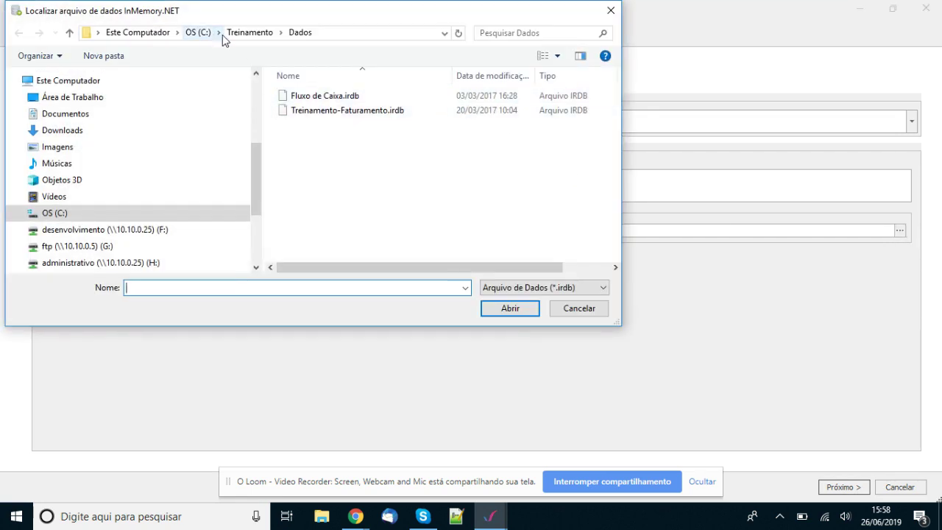
{"action": "left_click", "coordinate": [328, 112]}
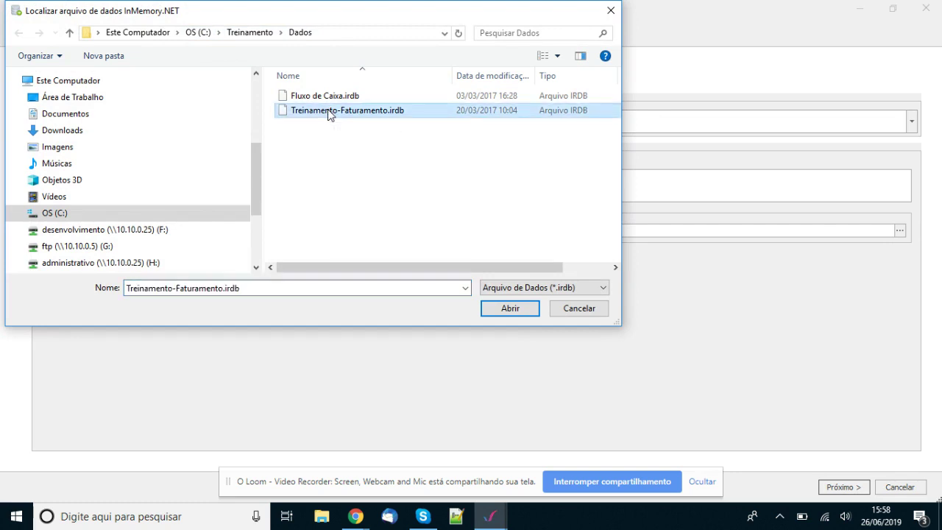
{"action": "left_click", "coordinate": [506, 311]}
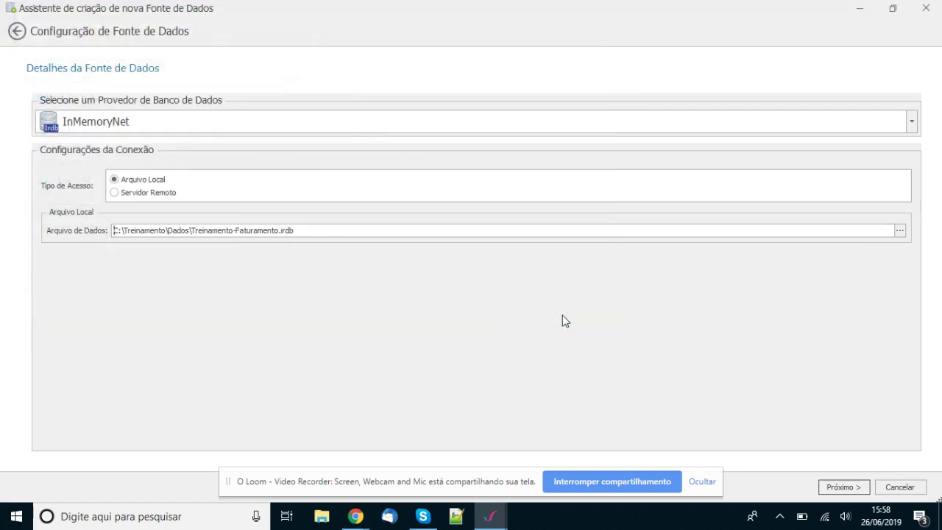
{"action": "left_click", "coordinate": [844, 488]}
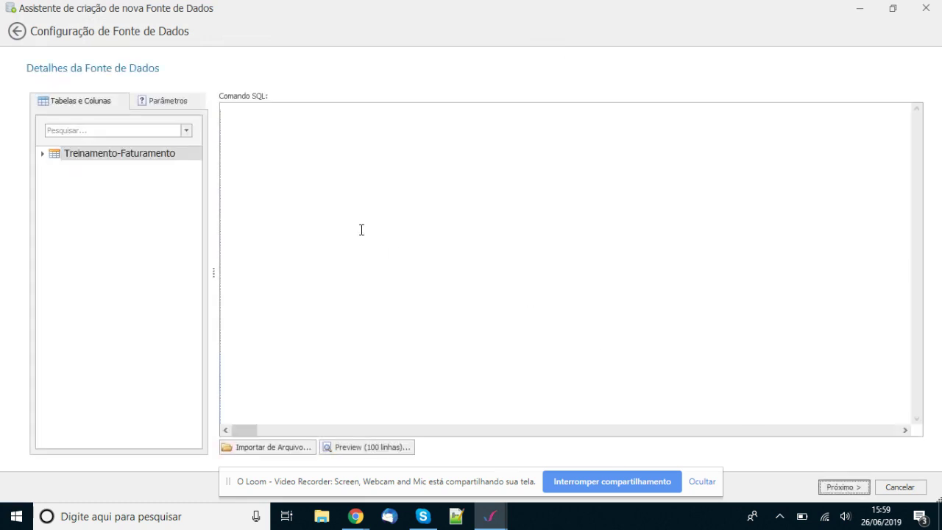
Write the SQL query "select * from [Treinamento-Faturamento]" for the data source
{"action": "double_click", "coordinate": [150, 155]}
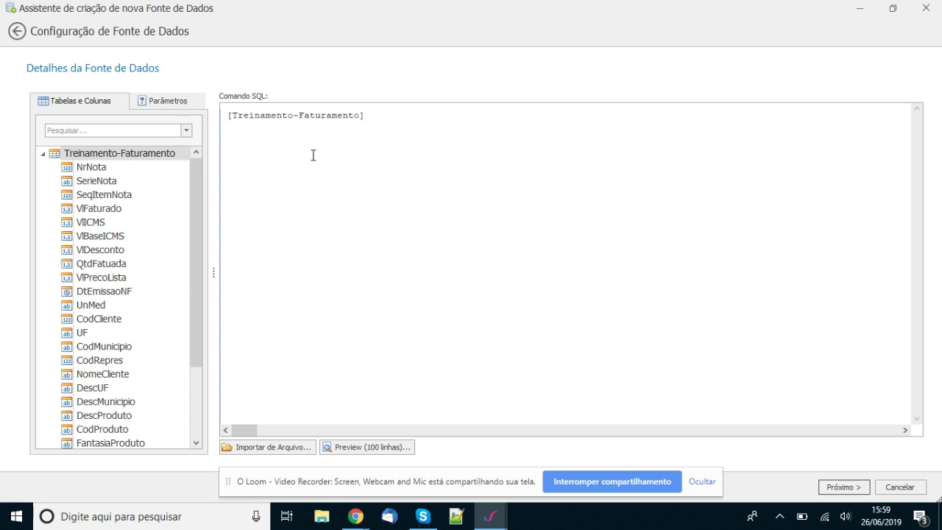
{"action": "type", "text": "select "}
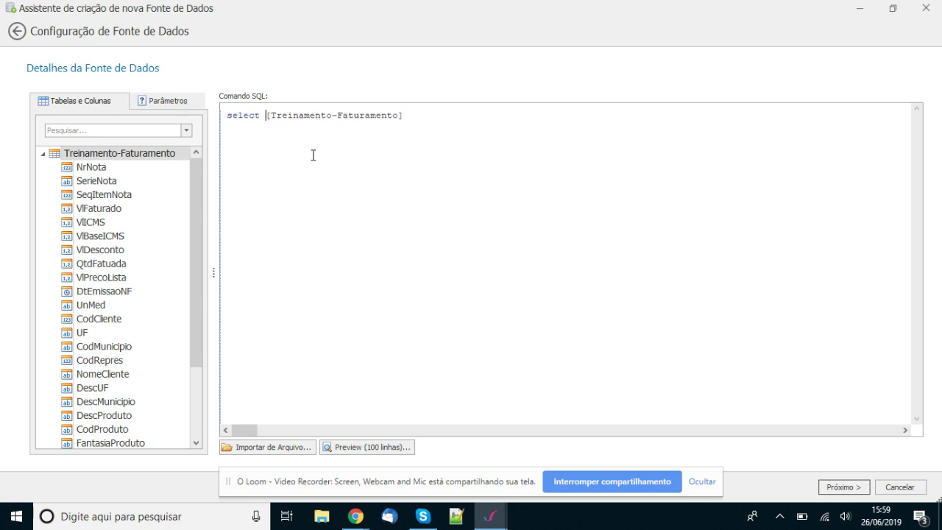
{"action": "type", "text": "* from"}
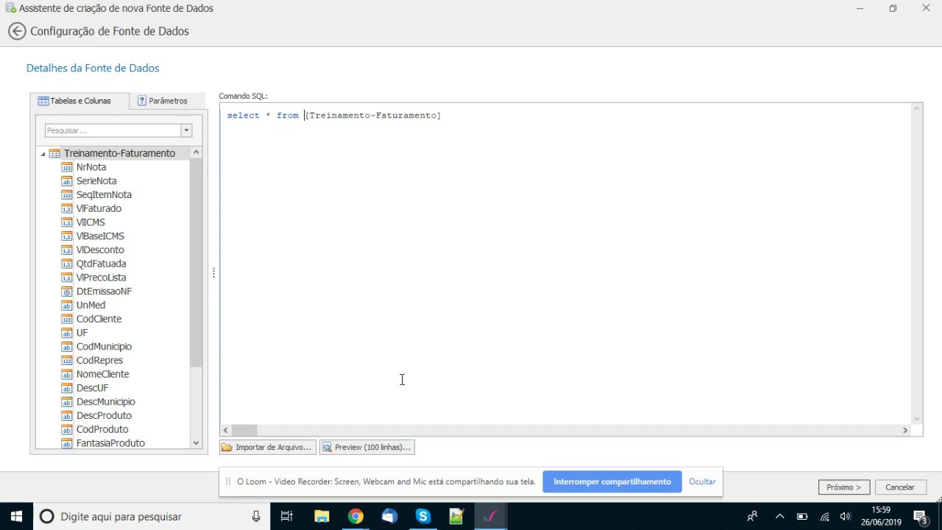
Preview the first 100 rows of the query in an enlarged window and finish creating the data source
{"action": "left_click", "coordinate": [370, 448]}
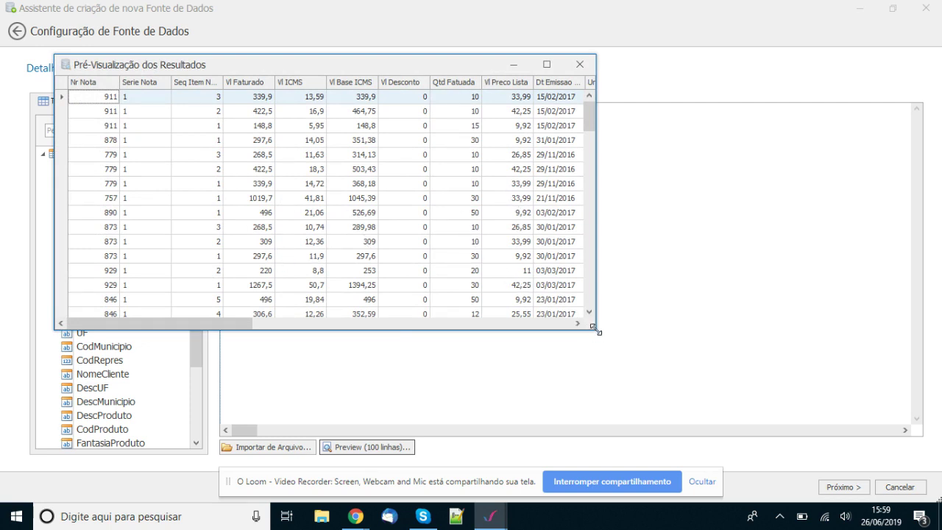
{"action": "left_click_drag", "start_coordinate": [594, 328], "coordinate": [811, 376]}
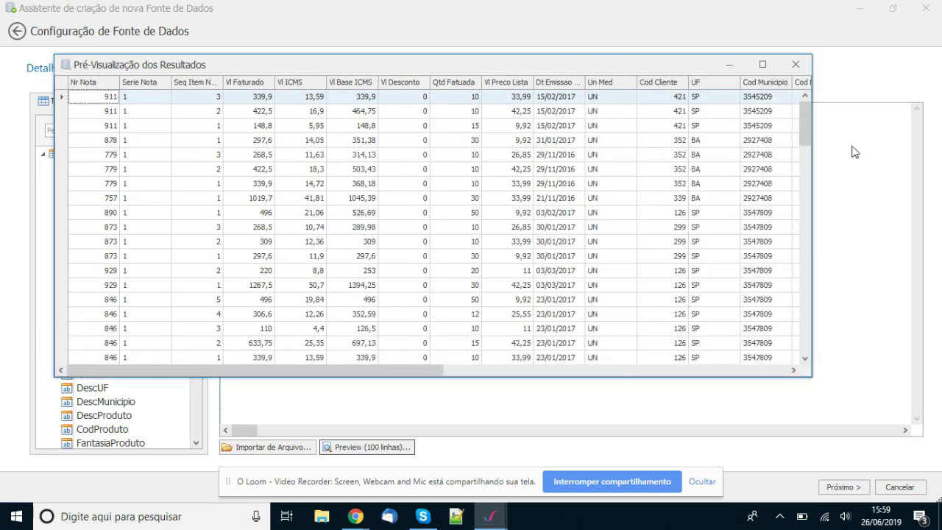
{"action": "left_click", "coordinate": [795, 65]}
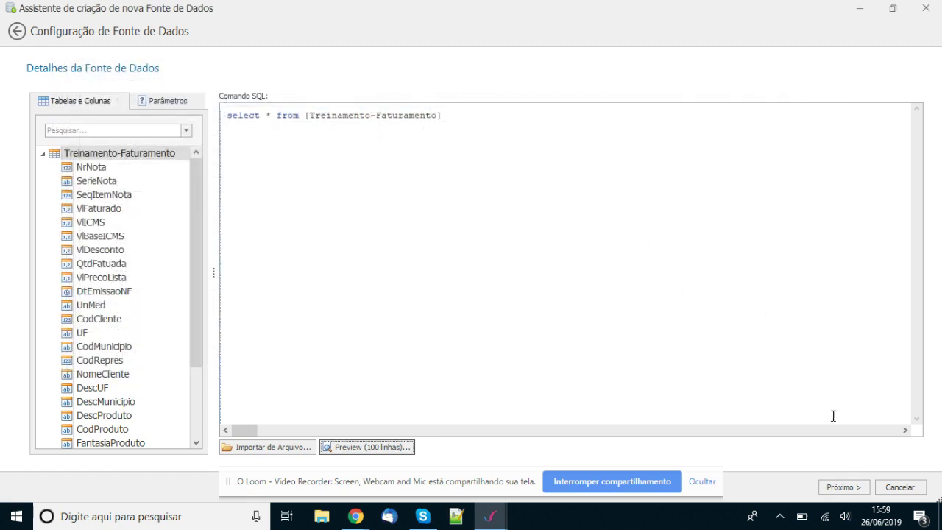
{"action": "left_click", "coordinate": [843, 488]}
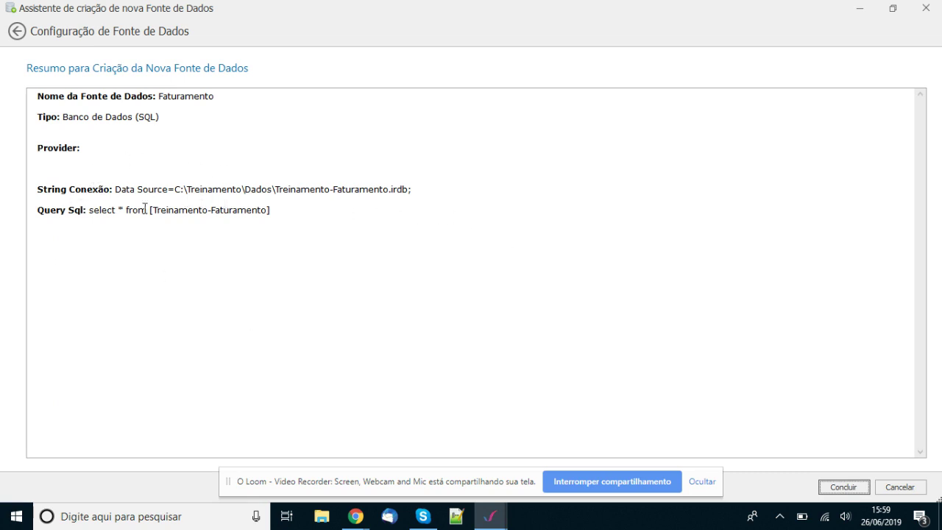
{"action": "left_click", "coordinate": [839, 487]}
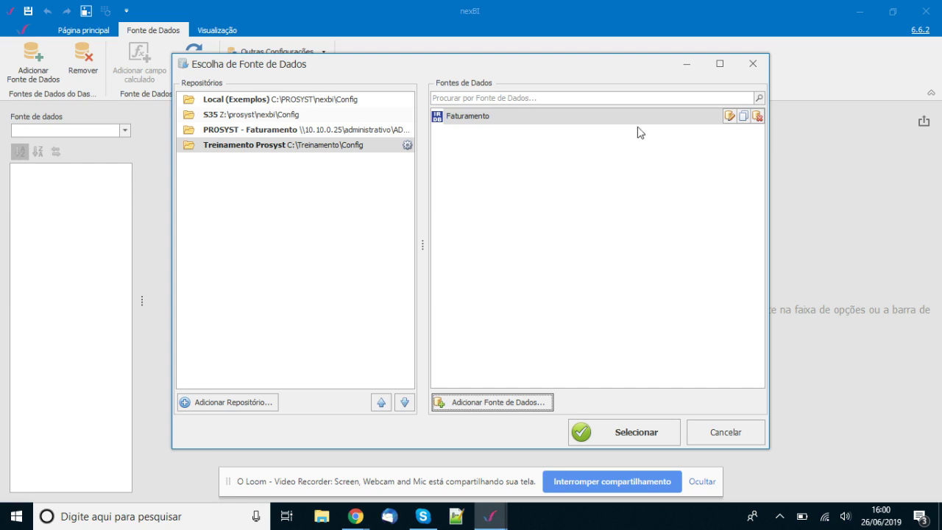
Open a duplicate of the Faturamento data source in the configuration wizard and cancel it
{"action": "left_click", "coordinate": [744, 118]}
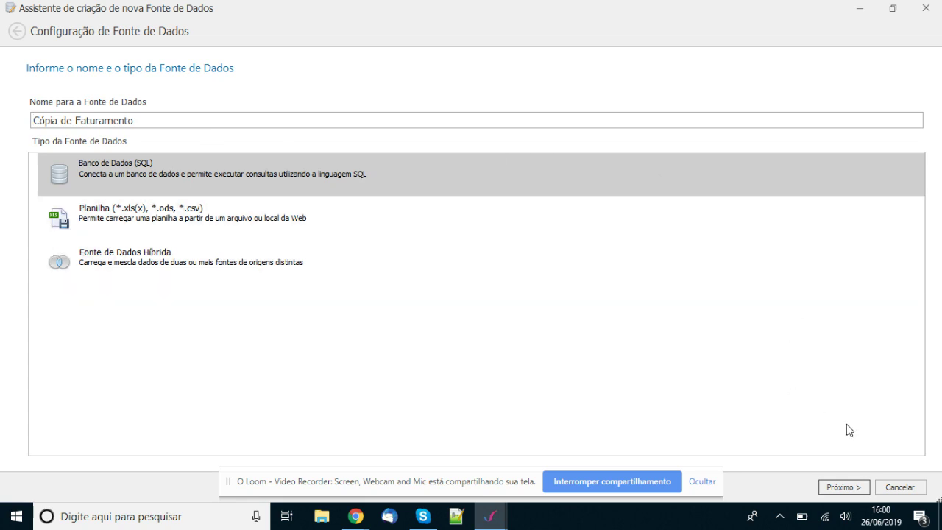
{"action": "left_click", "coordinate": [899, 485]}
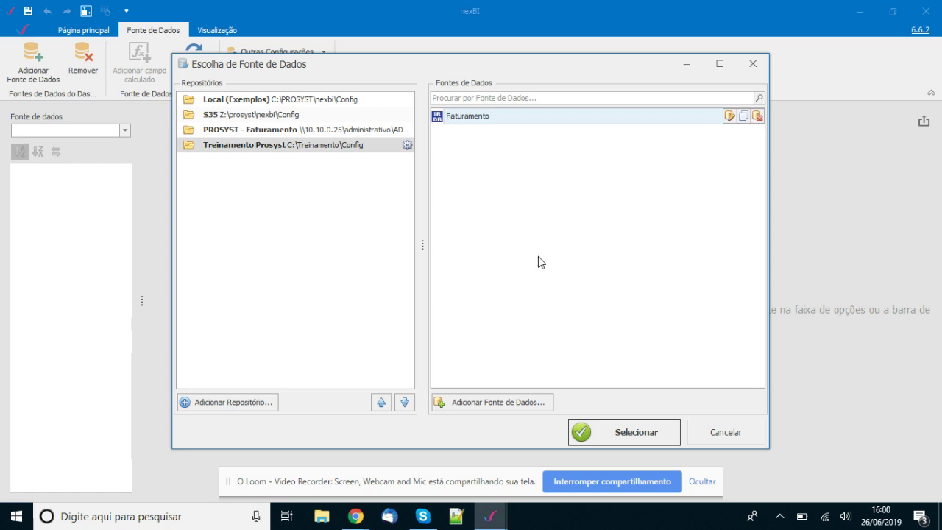
Switch to File Explorer, check C:\Treinamento\Config for the saved data source file, and close the window
{"action": "left_click", "coordinate": [322, 519]}
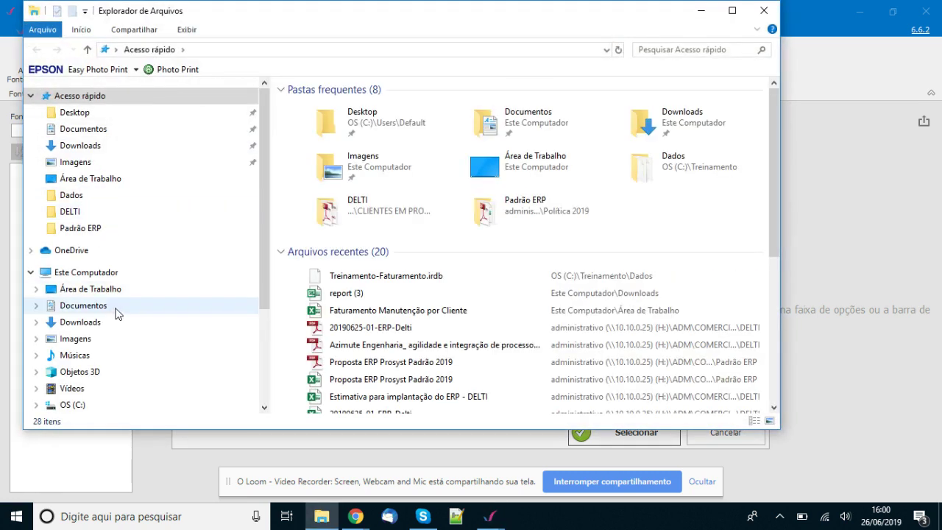
{"action": "left_click", "coordinate": [90, 274]}
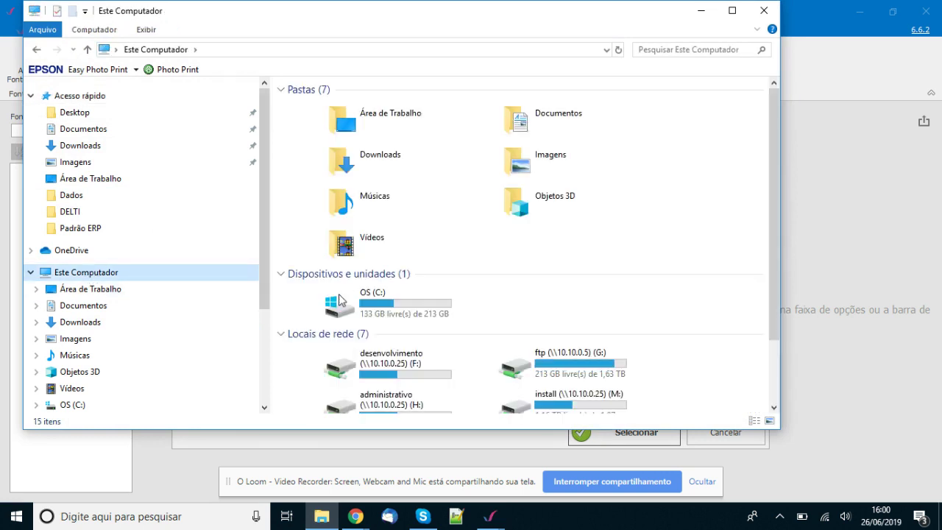
{"action": "scroll", "coordinate": [454, 313], "scroll_direction": "down", "scroll_amount": 3}
{"action": "left_click", "coordinate": [386, 205]}
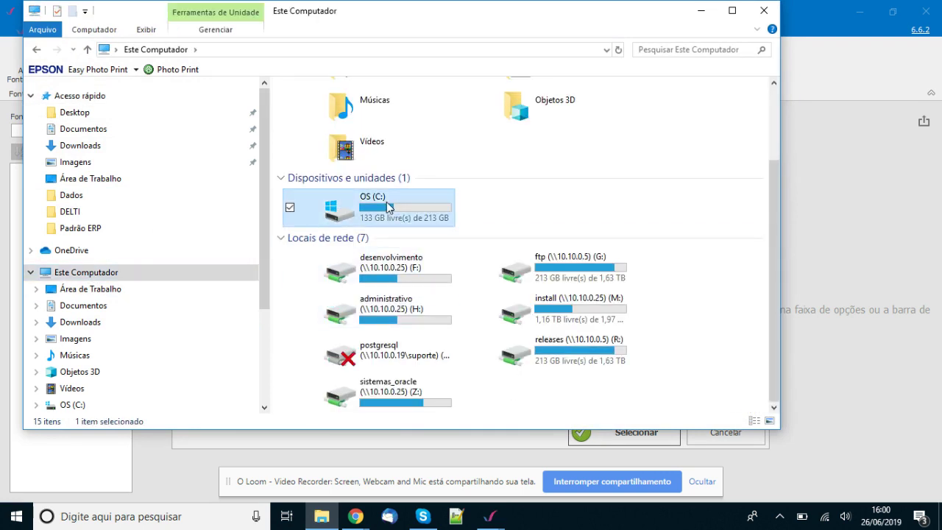
{"action": "double_click", "coordinate": [386, 205]}
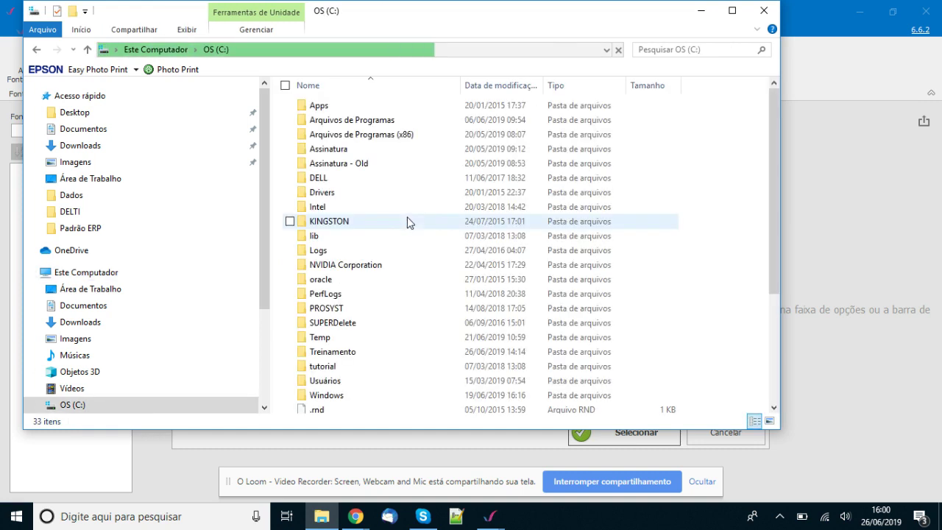
{"action": "scroll", "coordinate": [353, 302], "scroll_direction": "down", "scroll_amount": 1}
{"action": "double_click", "coordinate": [351, 318]}
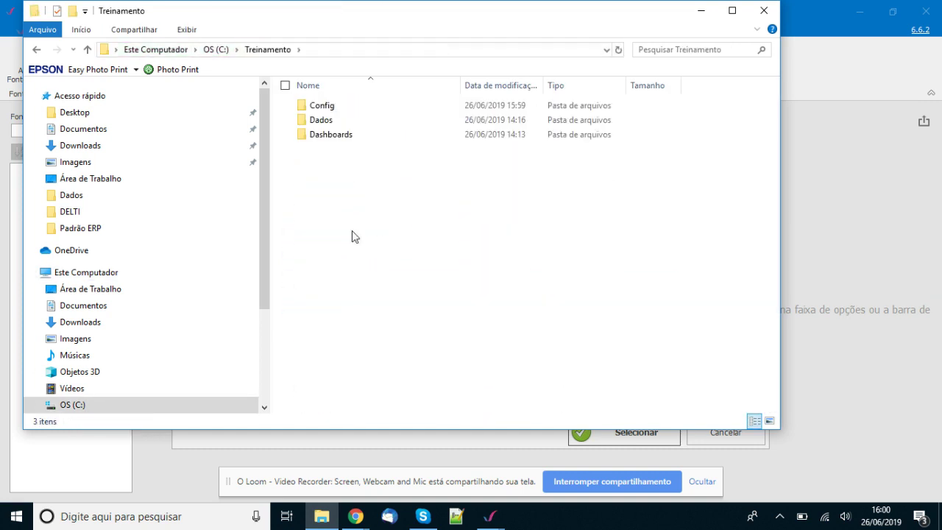
{"action": "double_click", "coordinate": [319, 107]}
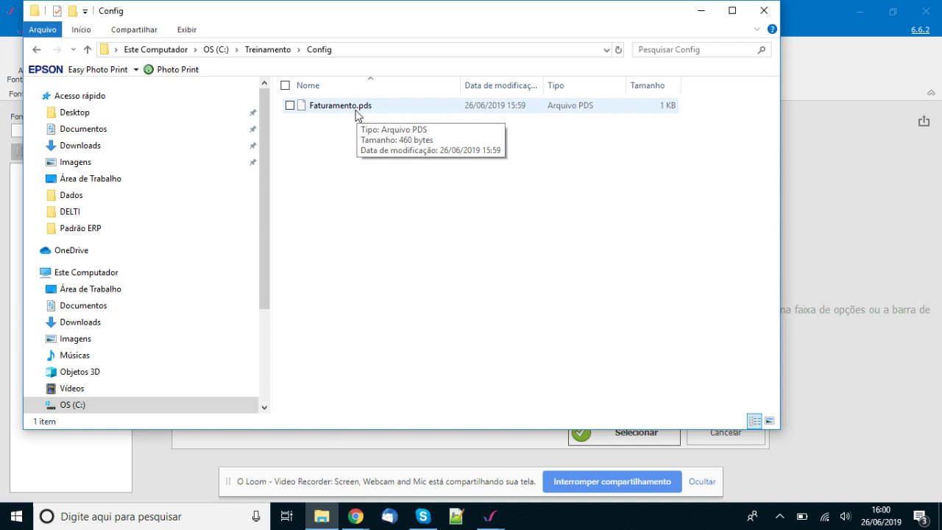
{"action": "left_click", "coordinate": [764, 10]}
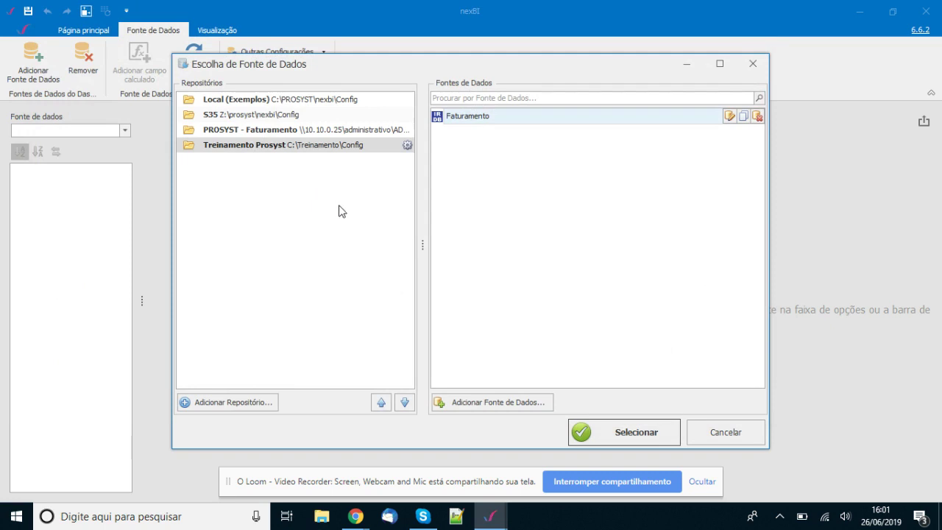
Open "Análise de Chamado por Causa - 13 Meses - Por Programa" from the S35 repository for editing and examine its connection settings
{"action": "left_click", "coordinate": [271, 117]}
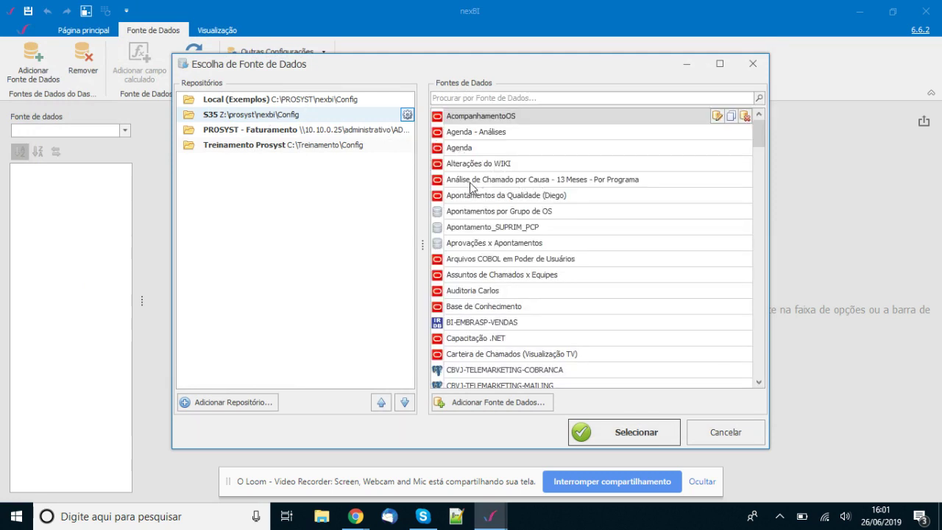
{"action": "left_click", "coordinate": [540, 184]}
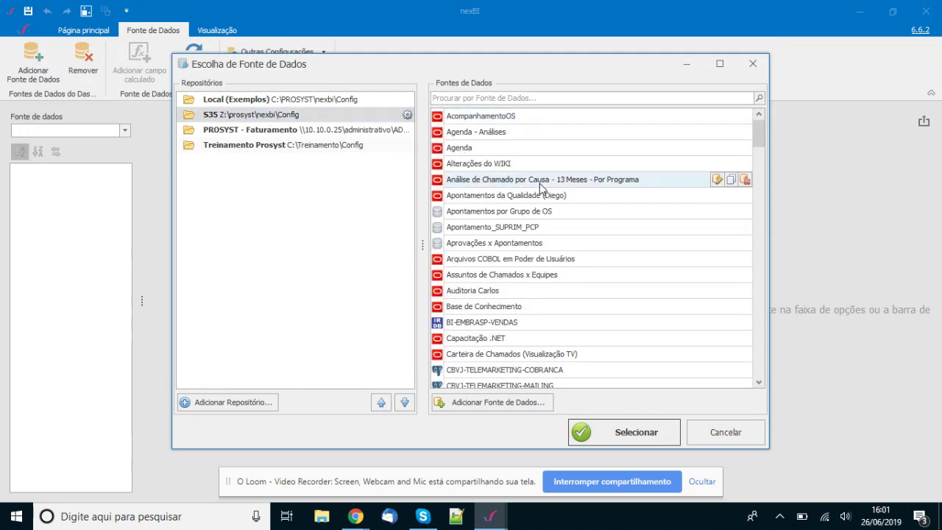
{"action": "left_click", "coordinate": [717, 180]}
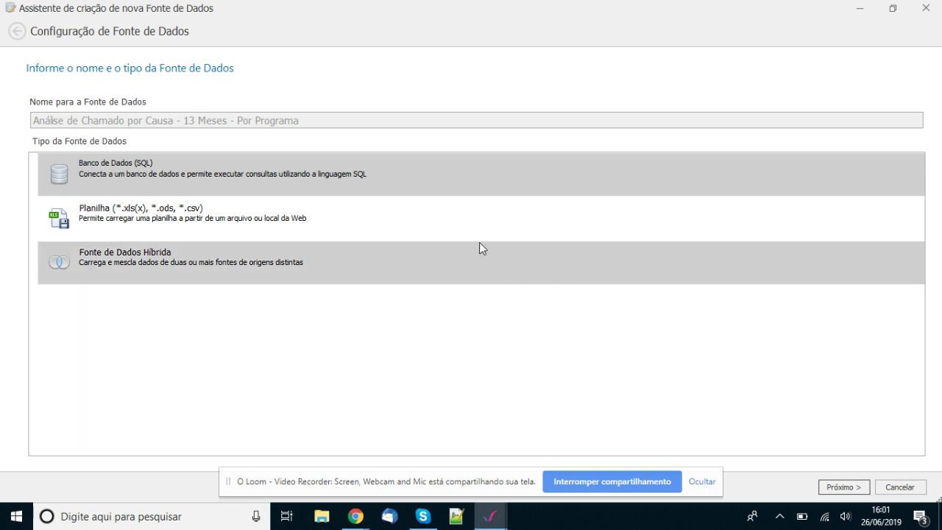
{"action": "left_click", "coordinate": [850, 488]}
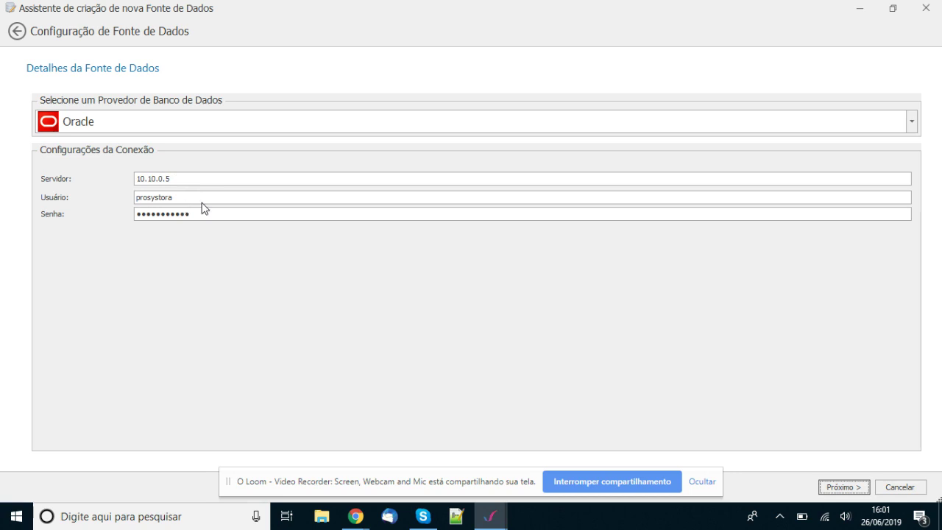
Review that data source's SQL query and summary, cancelling the edit and returning to the Treinamento Prosyst repository
{"action": "left_click", "coordinate": [842, 488]}
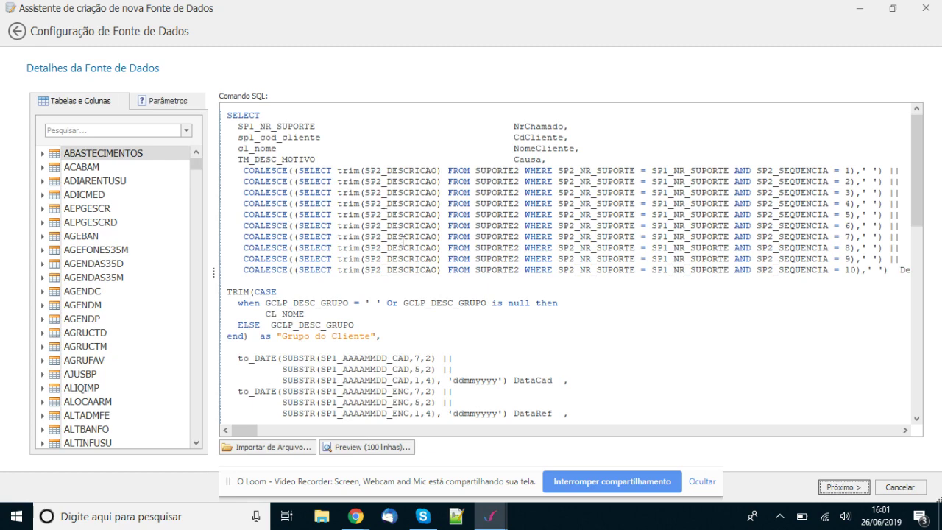
{"action": "scroll", "coordinate": [403, 241], "scroll_direction": "down", "scroll_amount": 15}
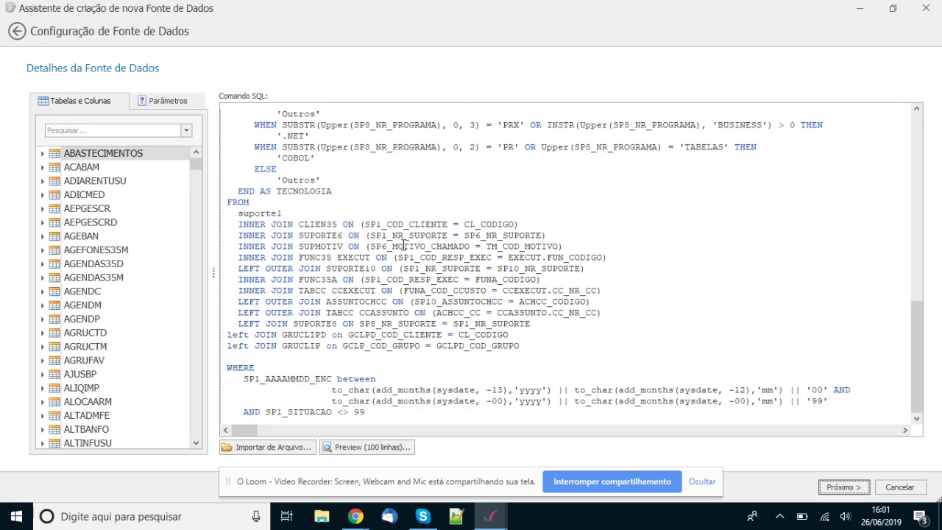
{"action": "scroll", "coordinate": [404, 244], "scroll_direction": "up", "scroll_amount": 15}
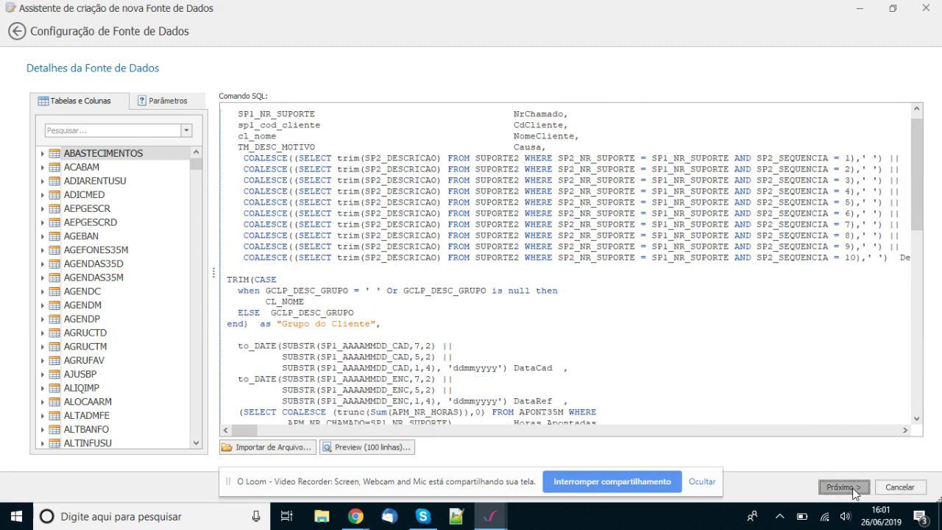
{"action": "left_click", "coordinate": [852, 489]}
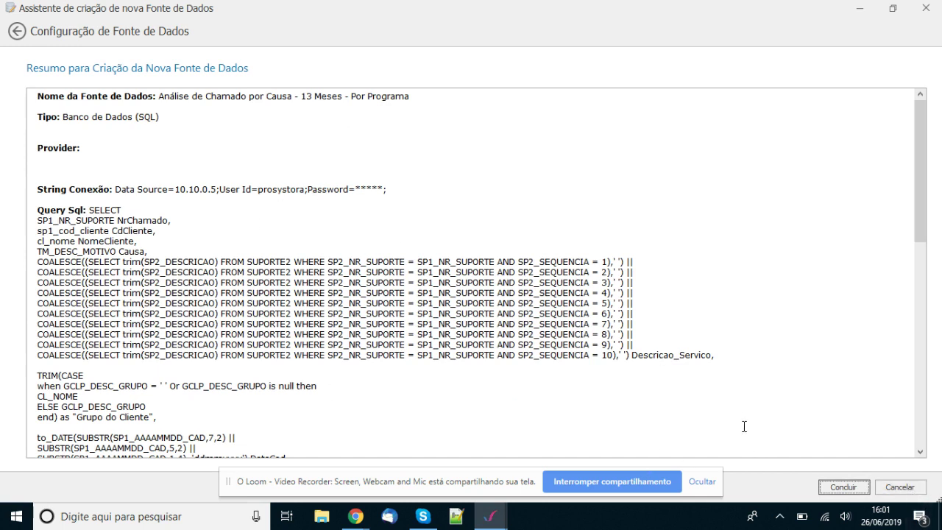
{"action": "left_click", "coordinate": [897, 487]}
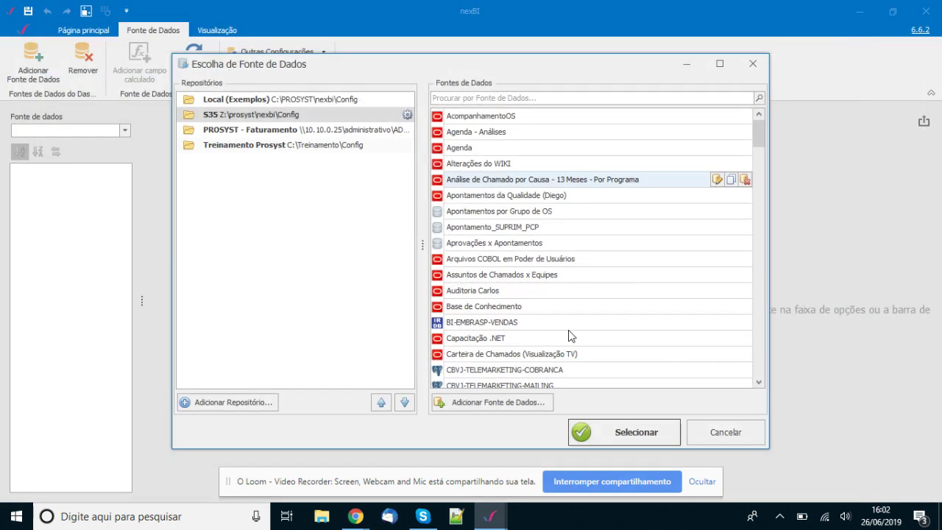
{"action": "left_click", "coordinate": [254, 147]}
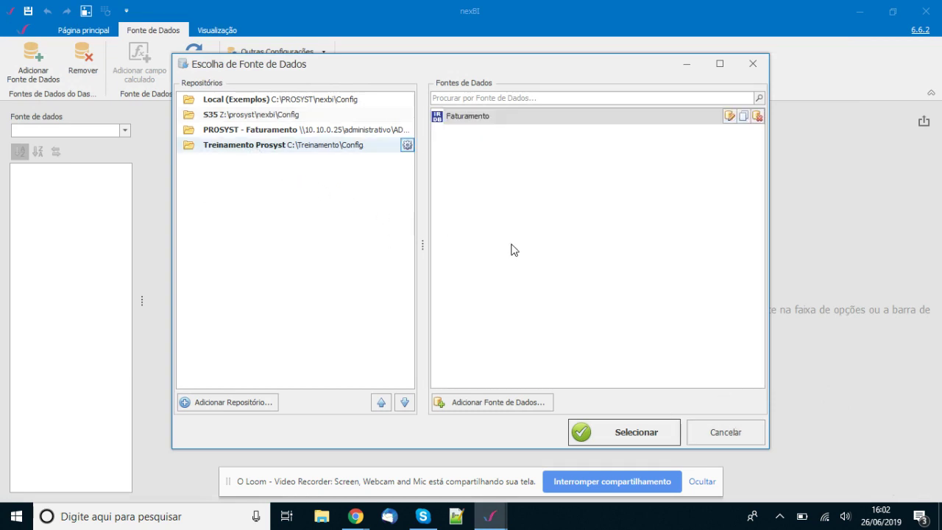